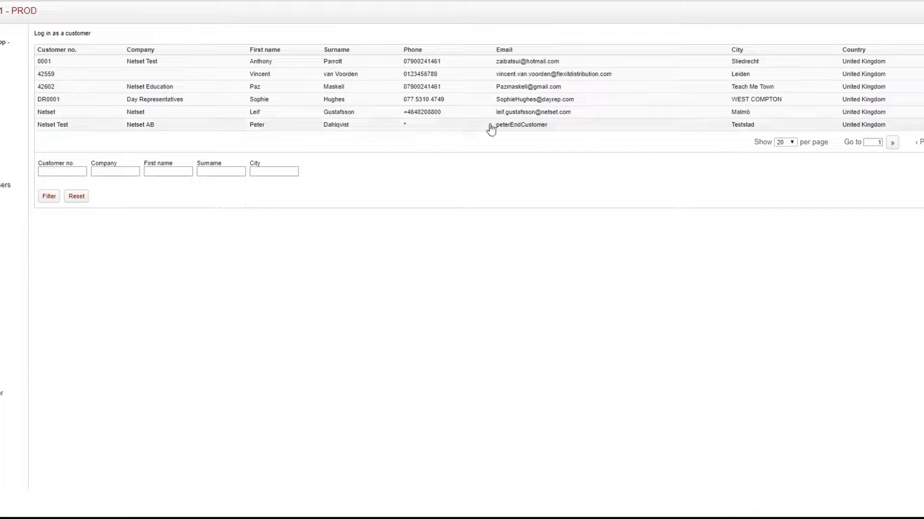
Step: Log in as the Netset Education customer and add the HP ProBook 440 G6 - 14" laptop to the basket
left_click(443, 92)
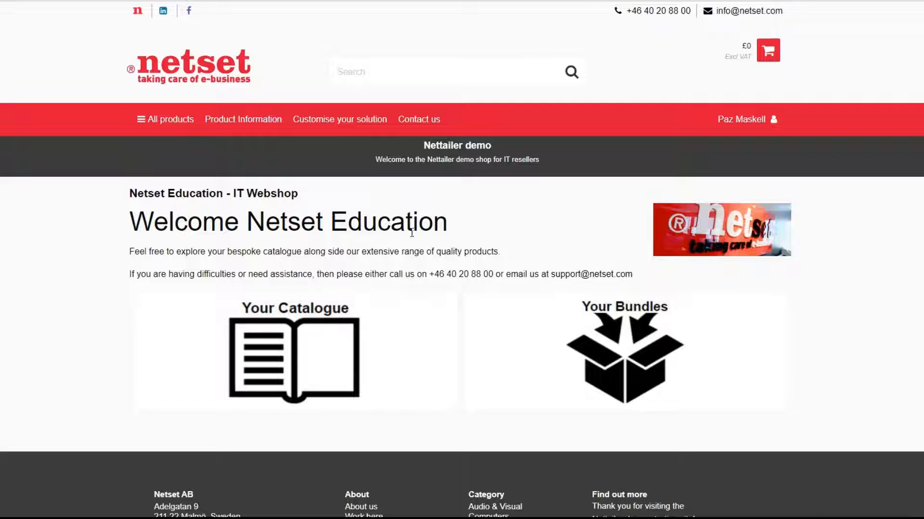
left_click(165, 119)
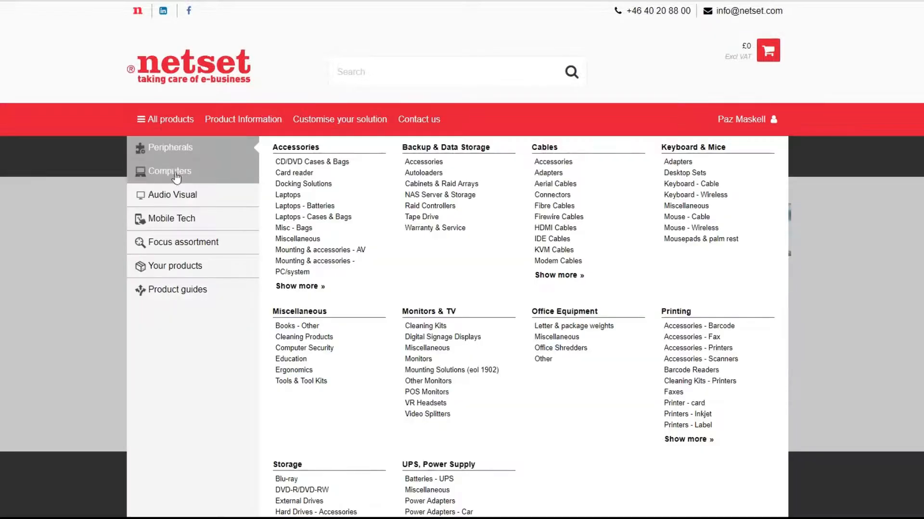
mouse_move(192, 171)
left_click(292, 184)
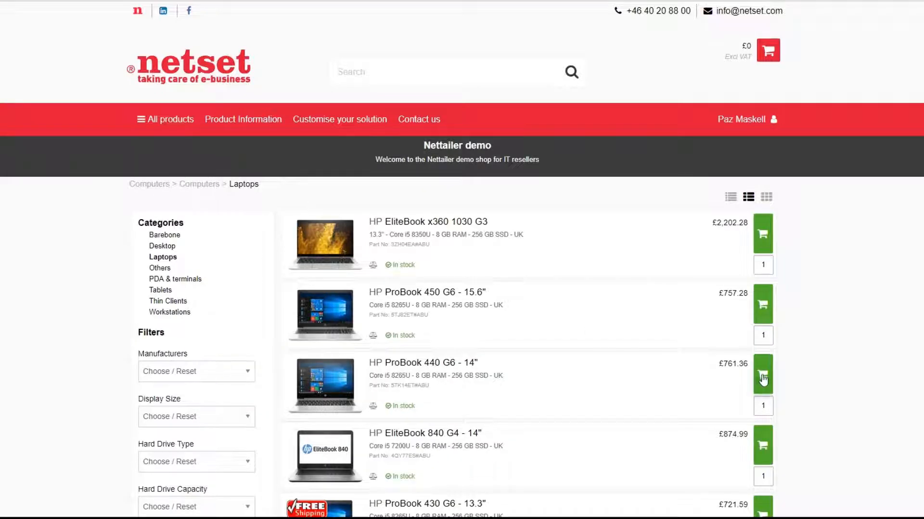
left_click(762, 377)
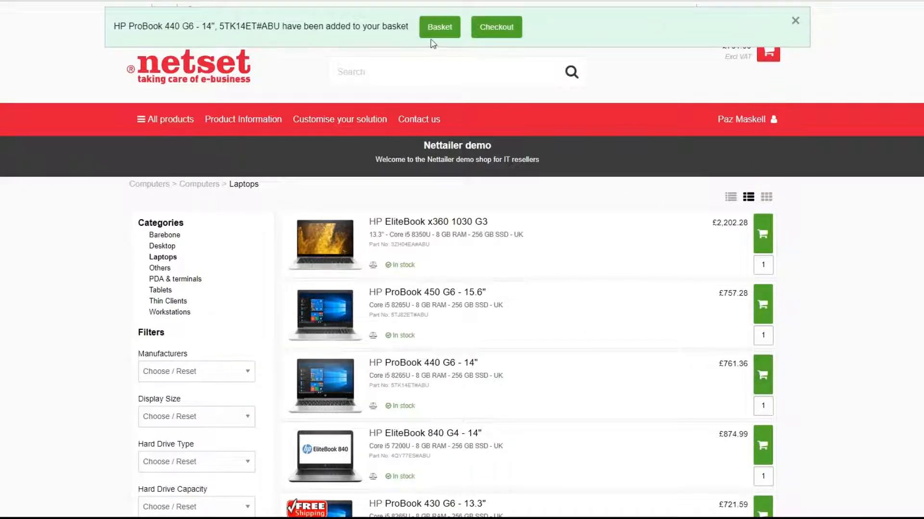
Step: Open the basket and set the HP ProBook 440 G6 quantity to 5
left_click(439, 28)
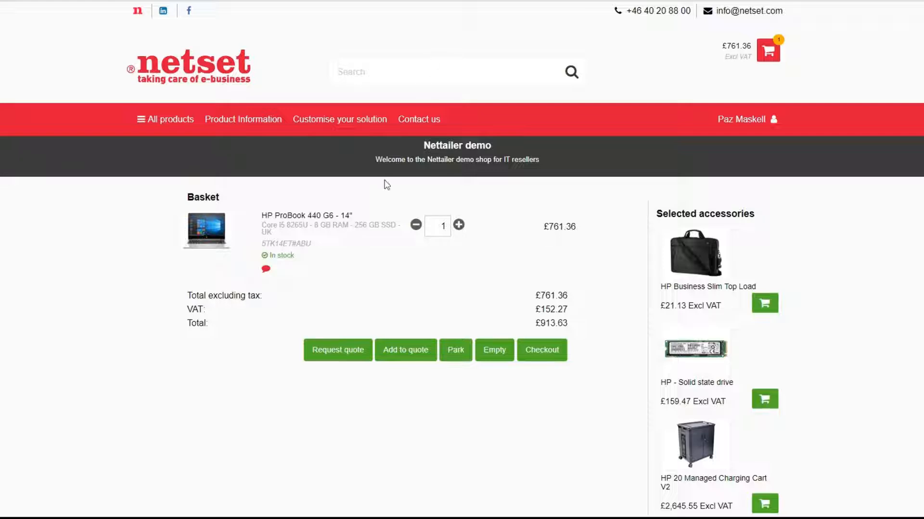
double_click(442, 227)
type("5")
left_click(491, 248)
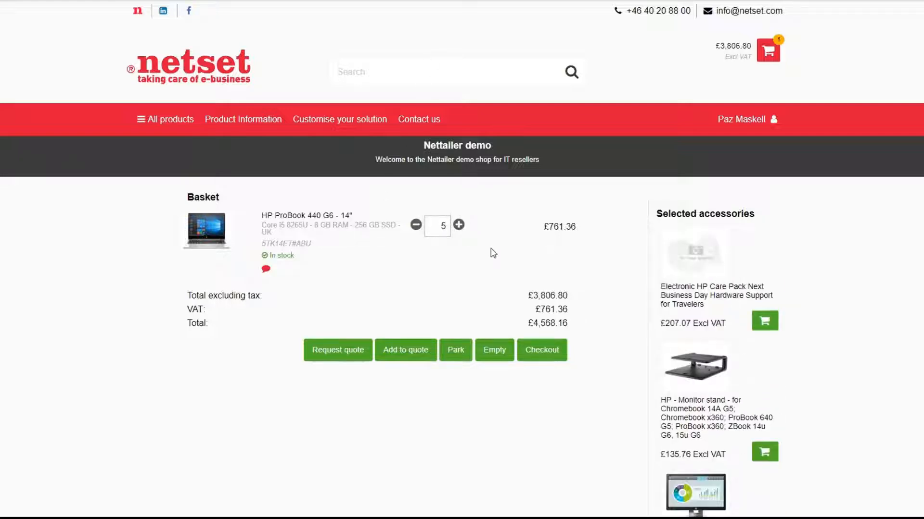
Step: Add the basket contents to a newly created quote named "New Quote"
left_click(403, 355)
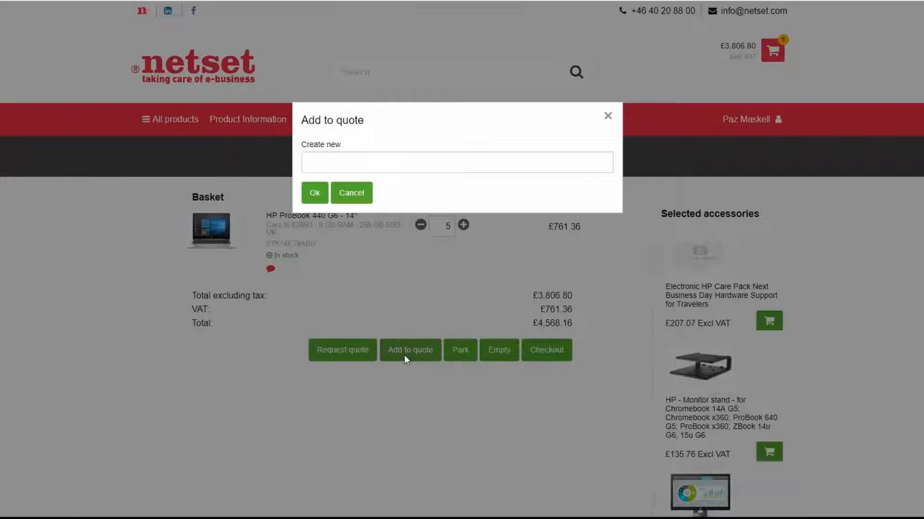
left_click(337, 156)
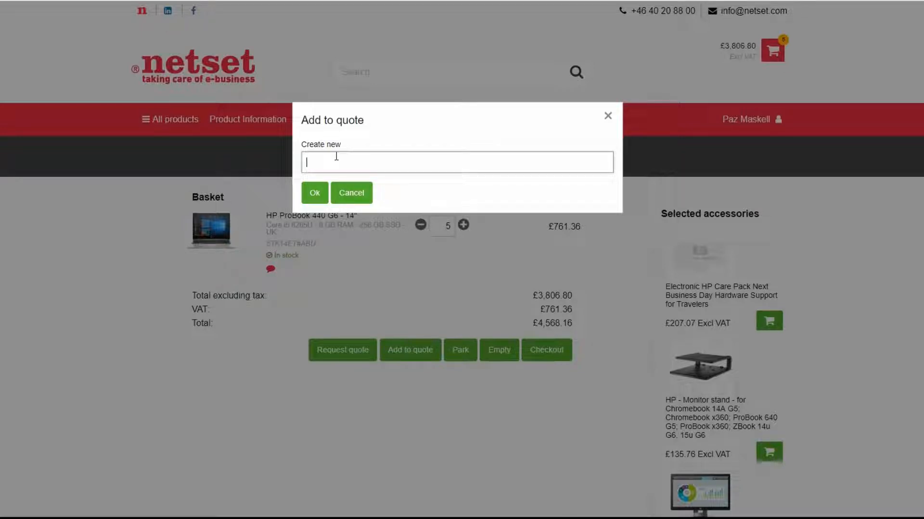
type("New Quote")
left_click(315, 194)
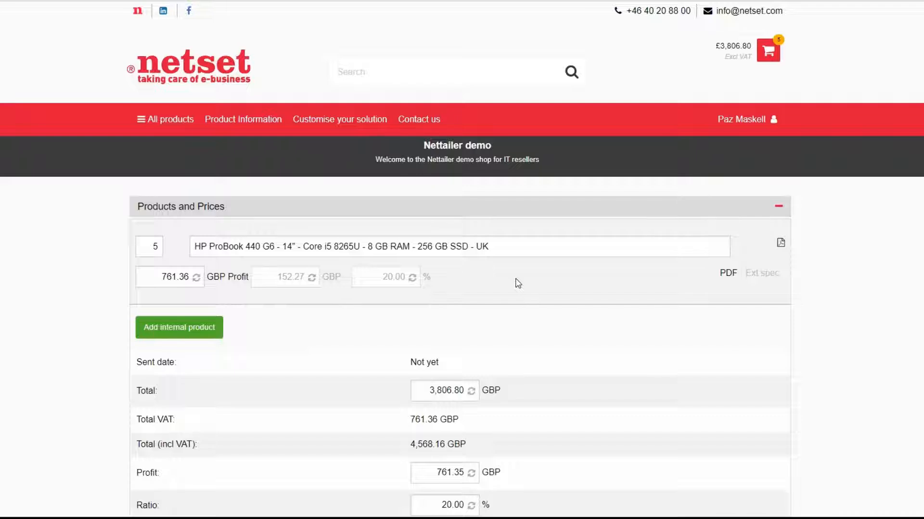
Step: Set the HP ProBook line's profit percentage to 18% and recalculate the quote prices
scroll(516, 283, "down", 3)
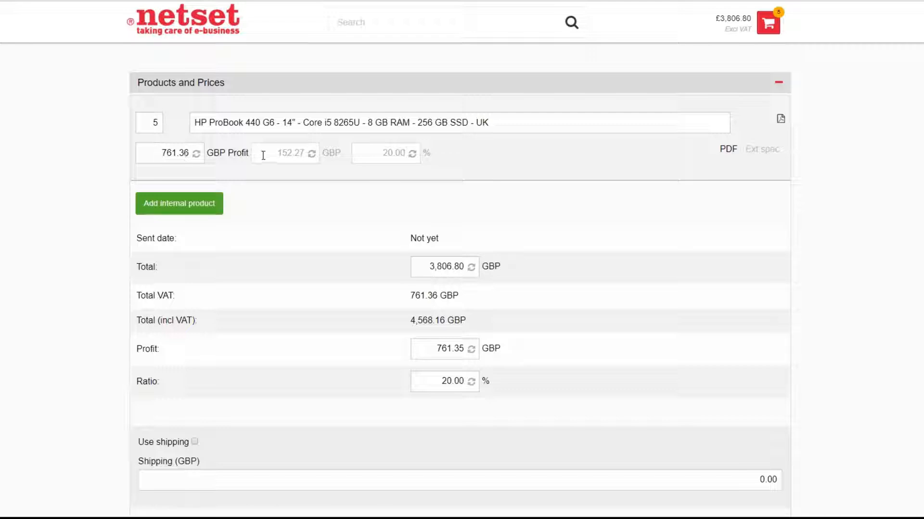
left_click_drag(269, 152, 301, 152)
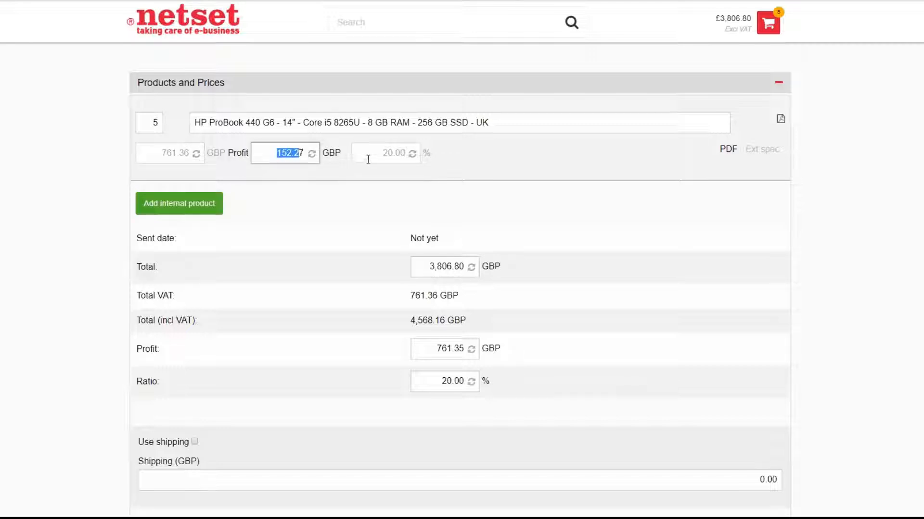
left_click_drag(377, 157, 410, 158)
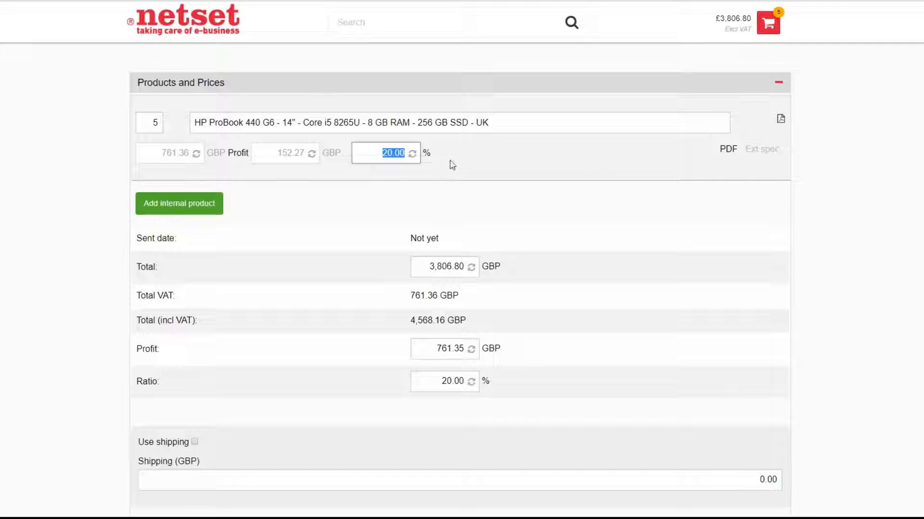
type("18")
left_click(412, 153)
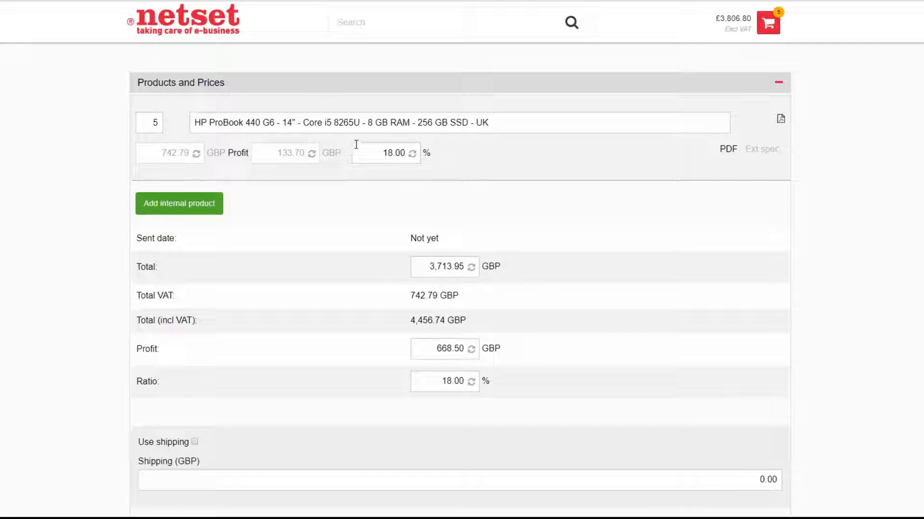
Step: Enable shipping on the quote and set the shipping cost to 10 GBP
scroll(448, 258, "down", 2)
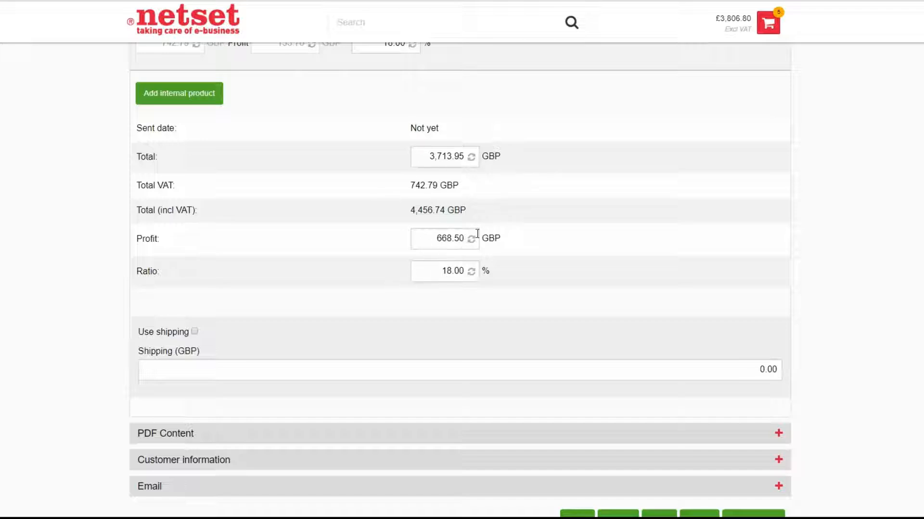
scroll(469, 262, "up", 1)
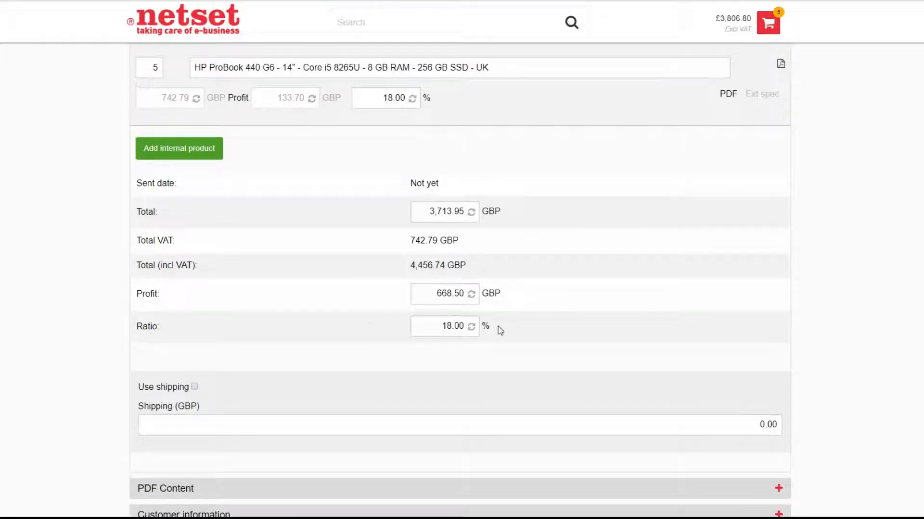
scroll(451, 157, "up", 1)
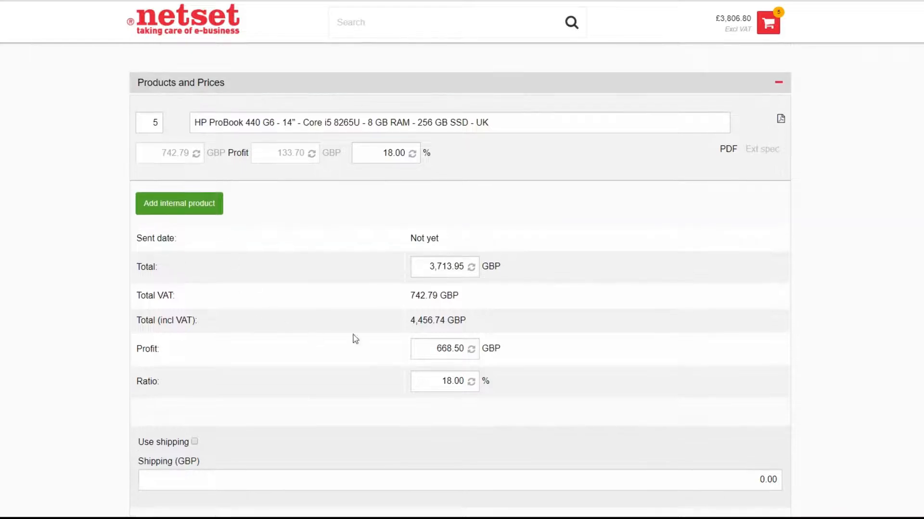
scroll(305, 270, "down", 4)
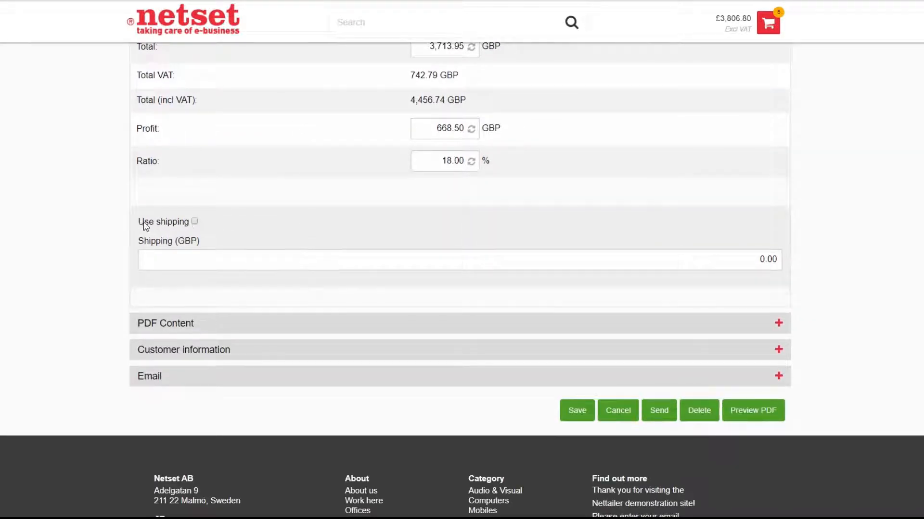
left_click(194, 222)
left_click(203, 256)
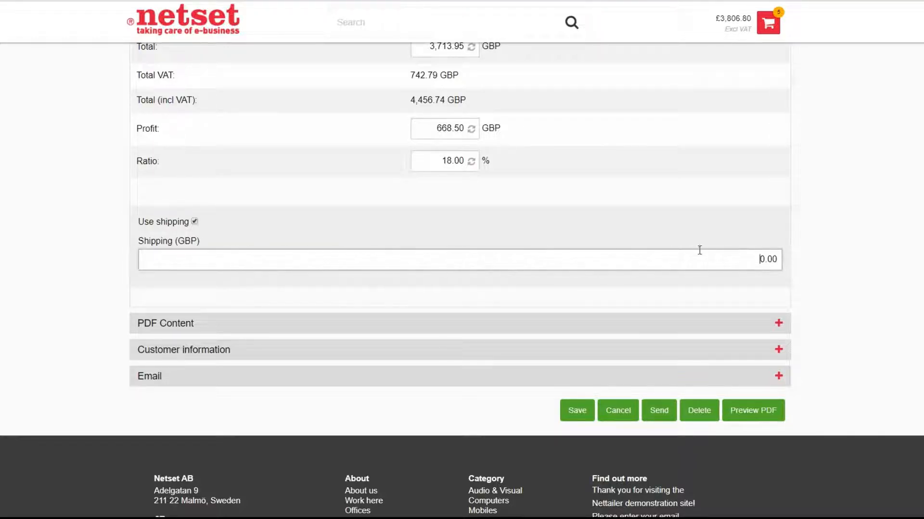
type("10")
left_click(843, 259)
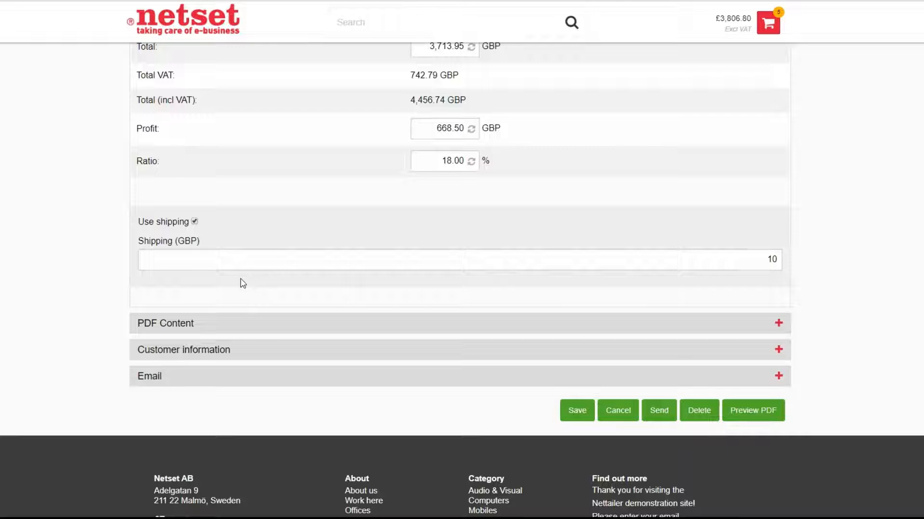
Step: Expand the quote's PDF content settings and enable using the quote name as the PDF title
left_click(161, 328)
scroll(236, 336, "down", 3)
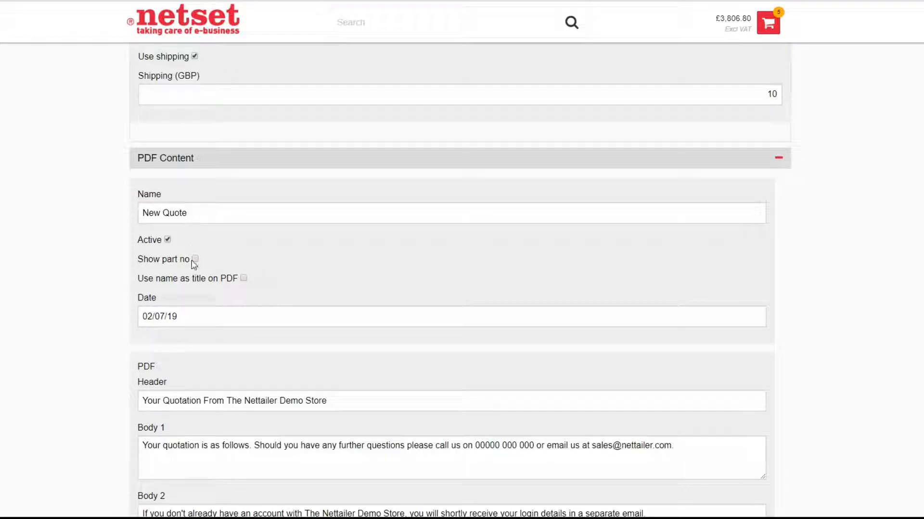
left_click_drag(200, 217, 142, 214)
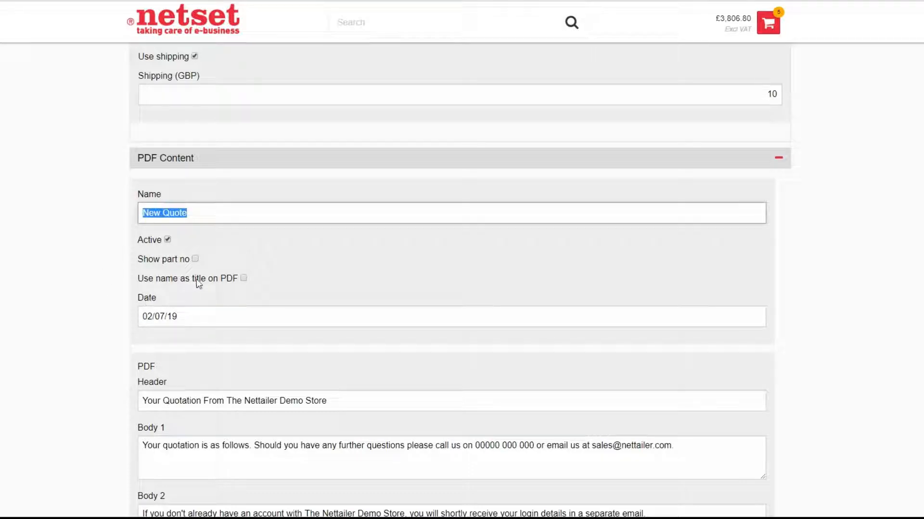
left_click(244, 279)
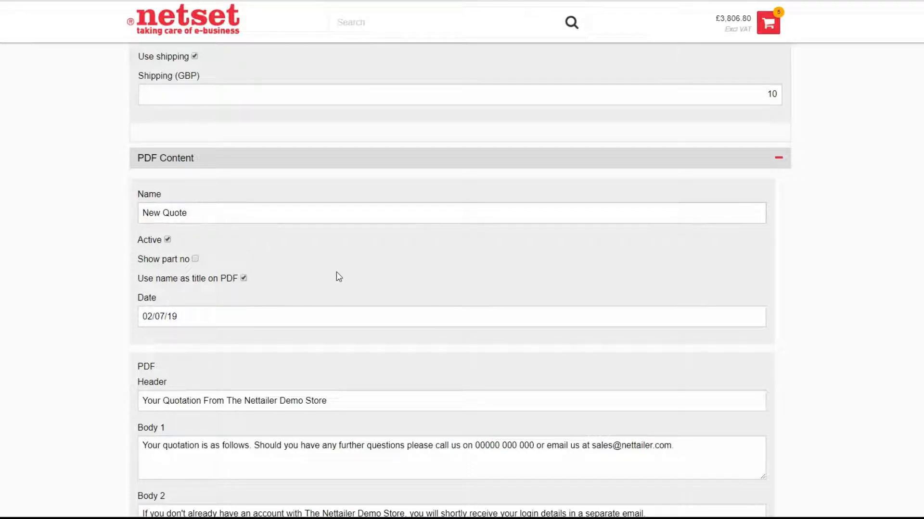
Step: Review the quote's PDF texts, customer information and email settings, and save the quote
scroll(294, 258, "down", 6)
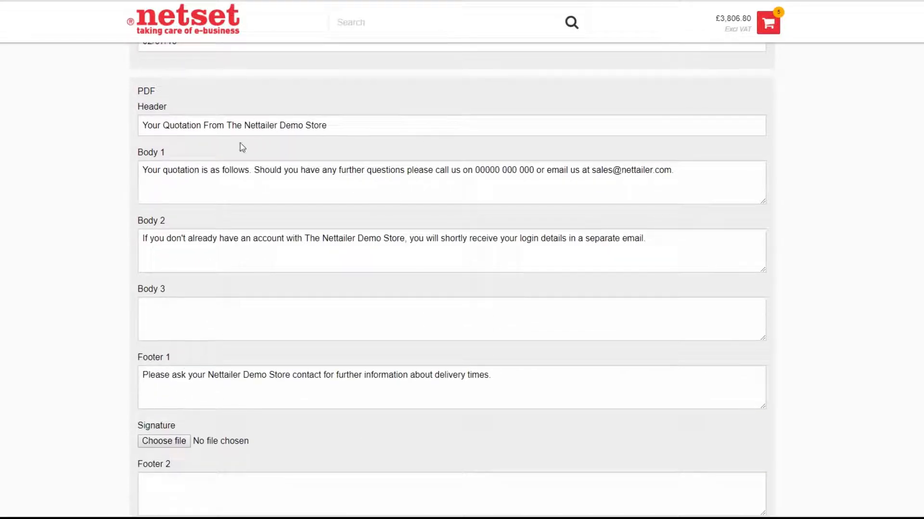
scroll(188, 245, "down", 2)
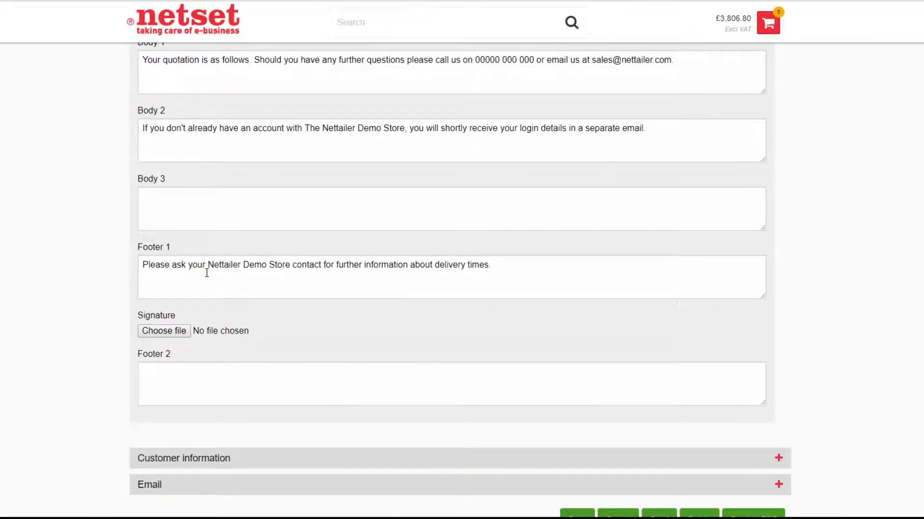
scroll(347, 247, "up", 1)
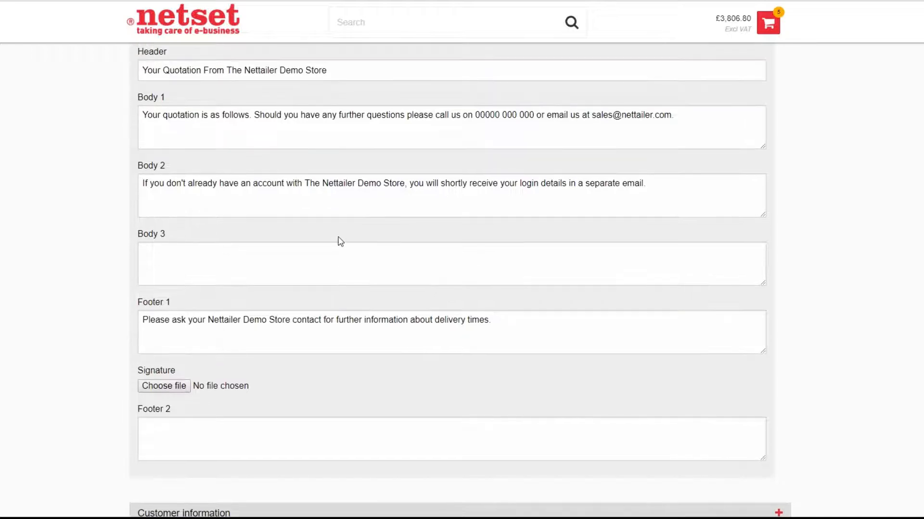
scroll(340, 241, "down", 5)
left_click(193, 267)
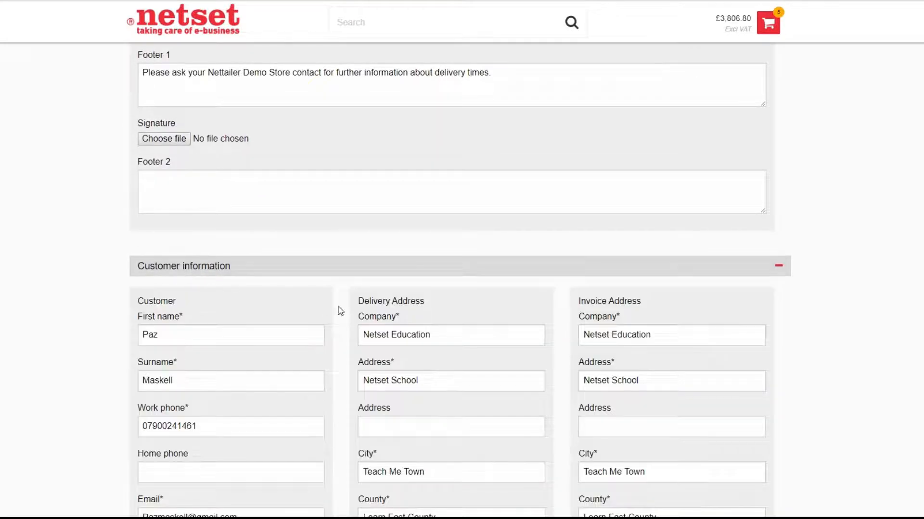
scroll(355, 306, "down", 4)
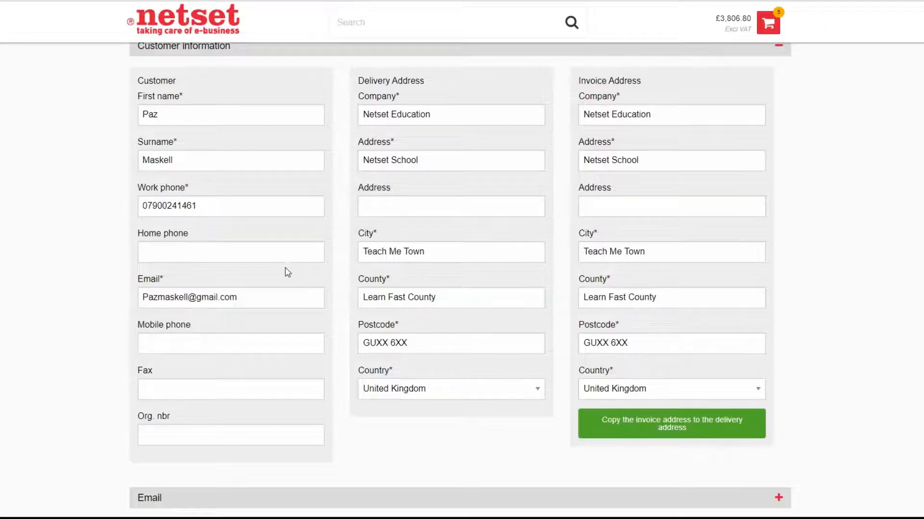
scroll(323, 271, "down", 4)
left_click(150, 292)
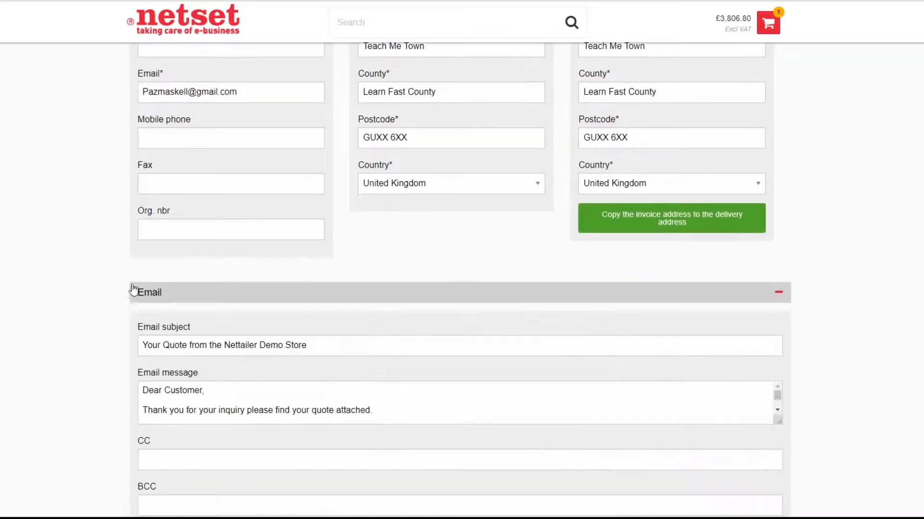
scroll(84, 291, "down", 3)
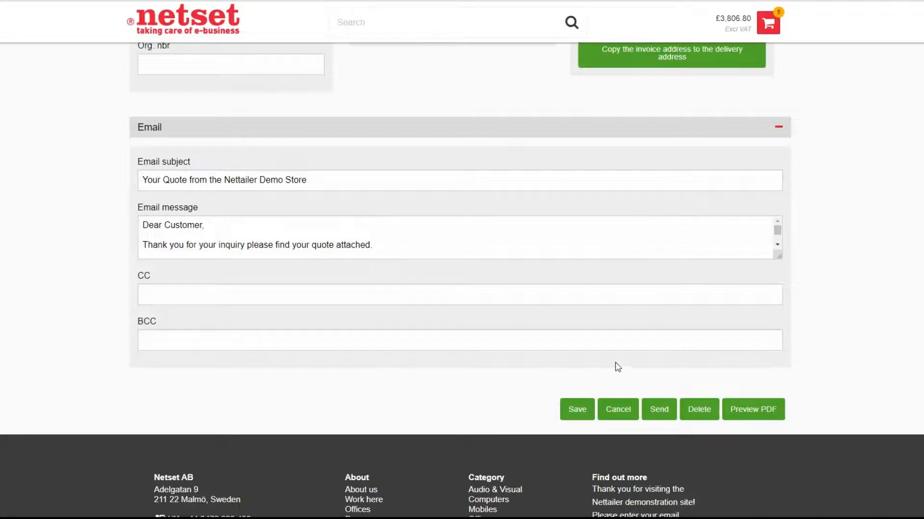
left_click(575, 408)
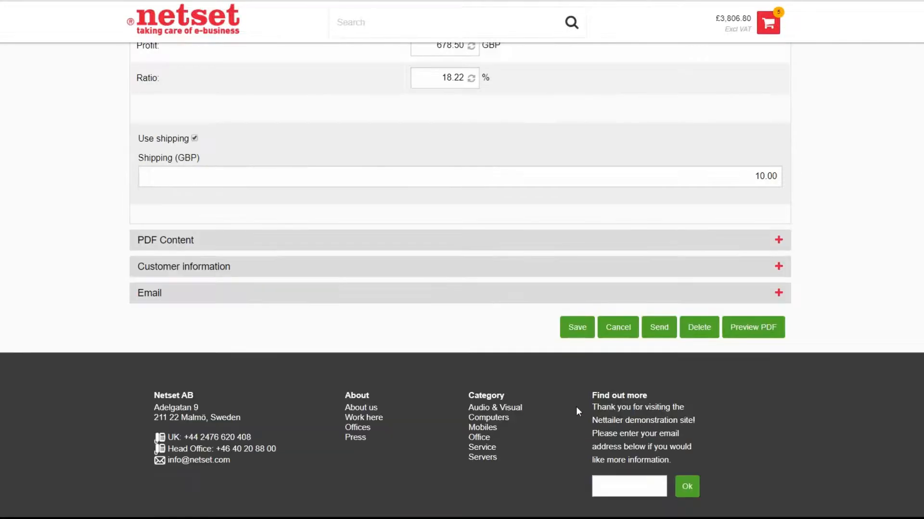
Step: Expand the saved quote's email settings and enlarge the message box to read the full email text
left_click(659, 329)
left_click(178, 293)
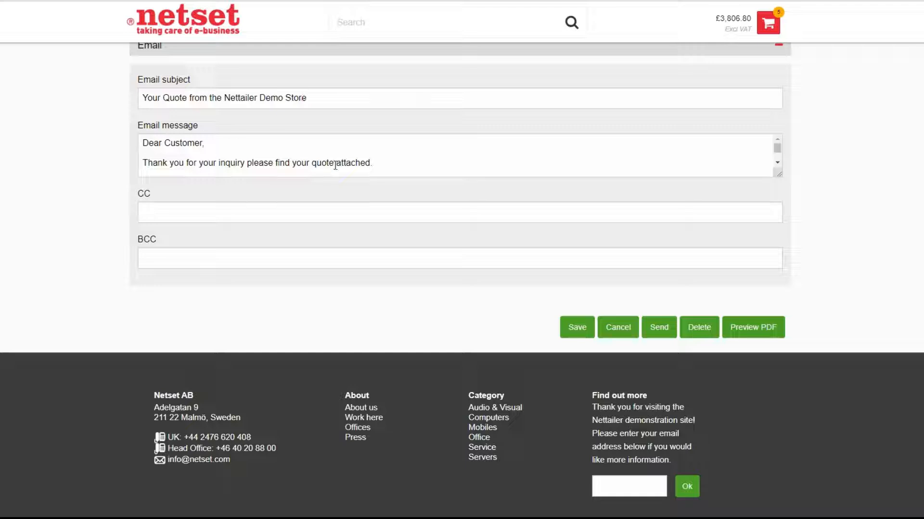
left_click_drag(778, 174, 784, 189)
scroll(658, 128, "up", 6)
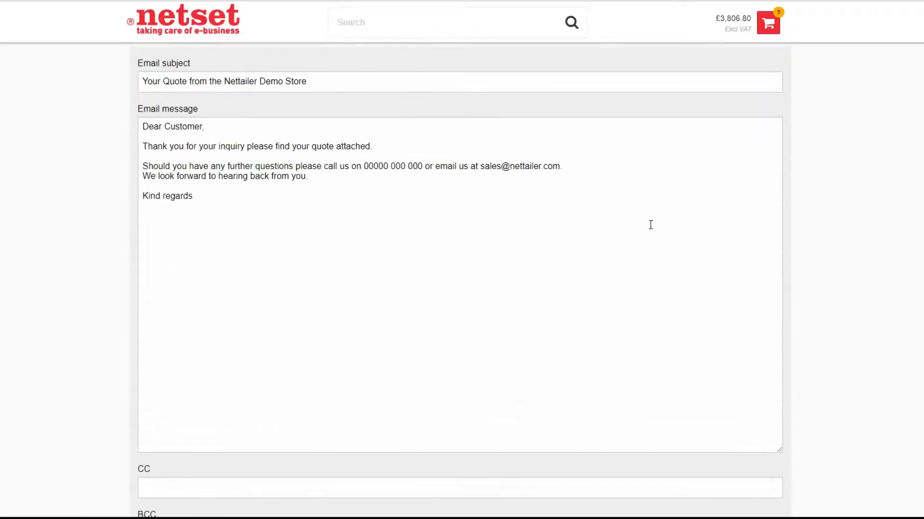
Step: Preview the quote as a PDF and highlight its product lines, delivery cost and totals
scroll(657, 232, "down", 5)
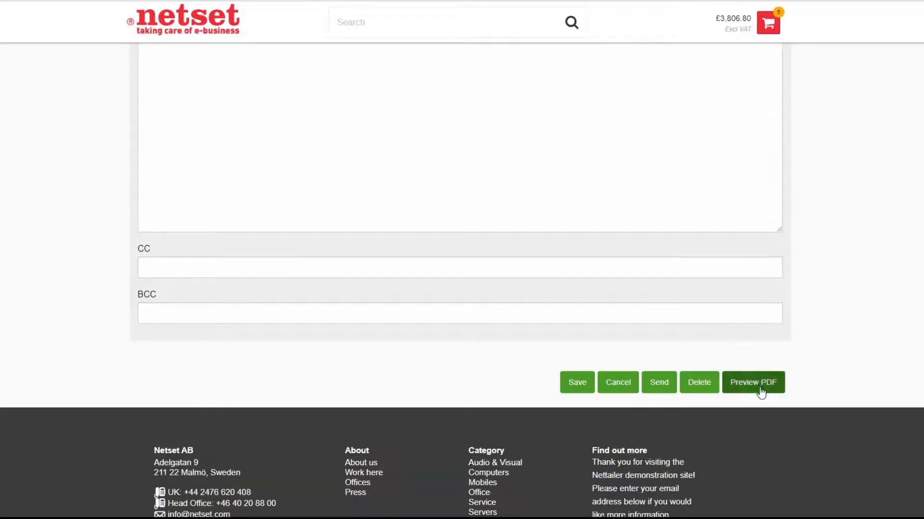
left_click(751, 385)
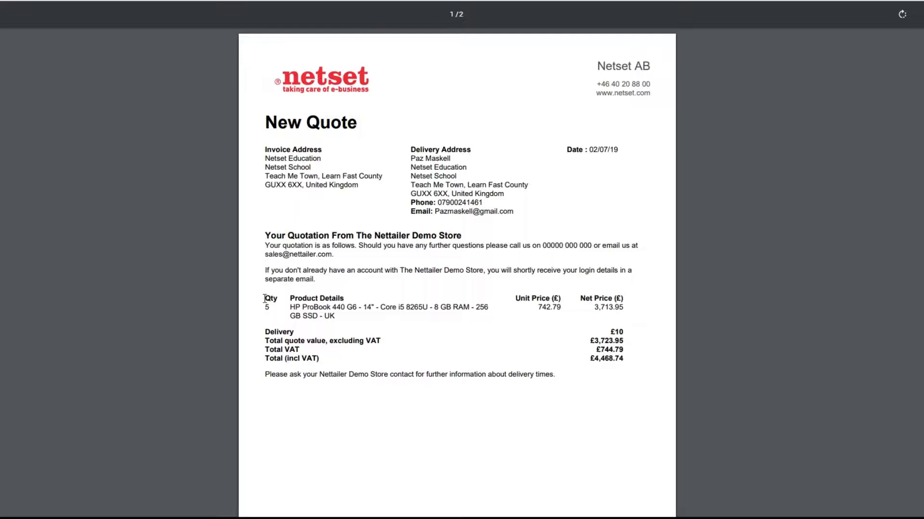
left_click_drag(264, 298, 625, 359)
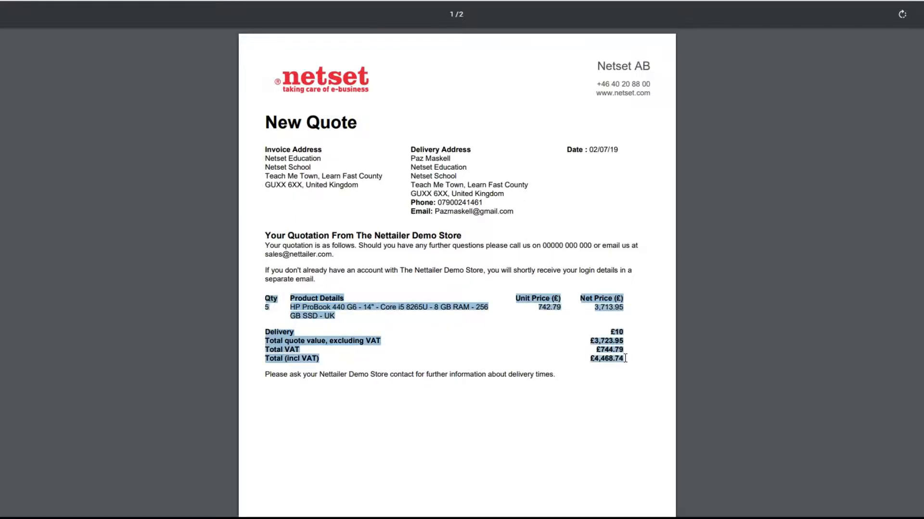
Step: Read through the rest of the quote PDF, including the product information and specifications on its second page
left_click(680, 320)
scroll(676, 321, "down", 10)
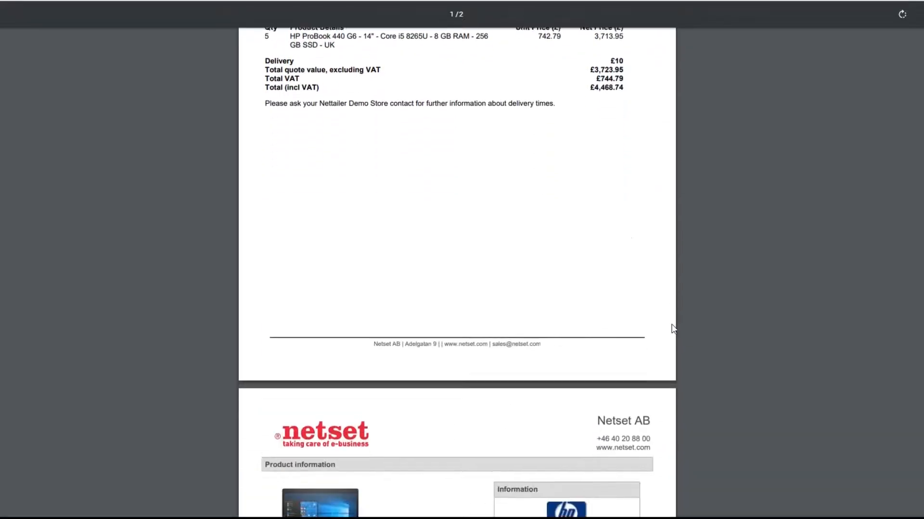
scroll(673, 330, "down", 5)
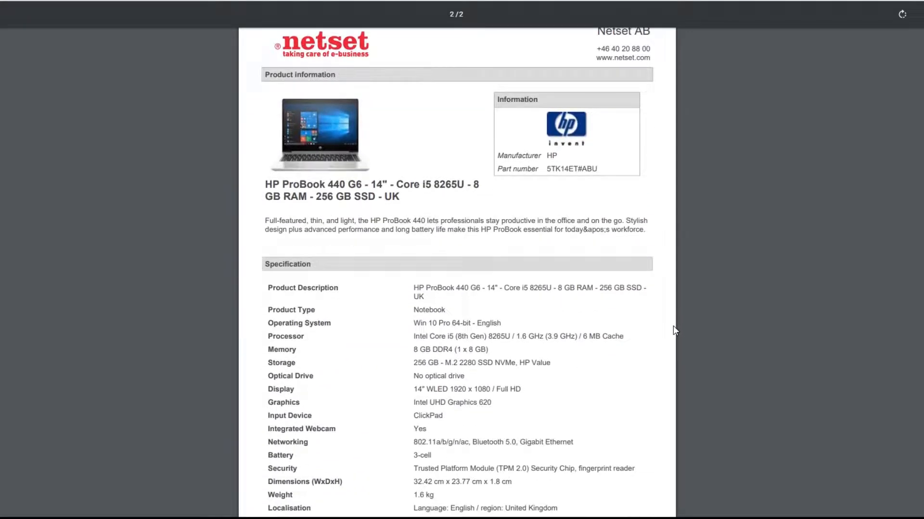
scroll(673, 330, "down", 2)
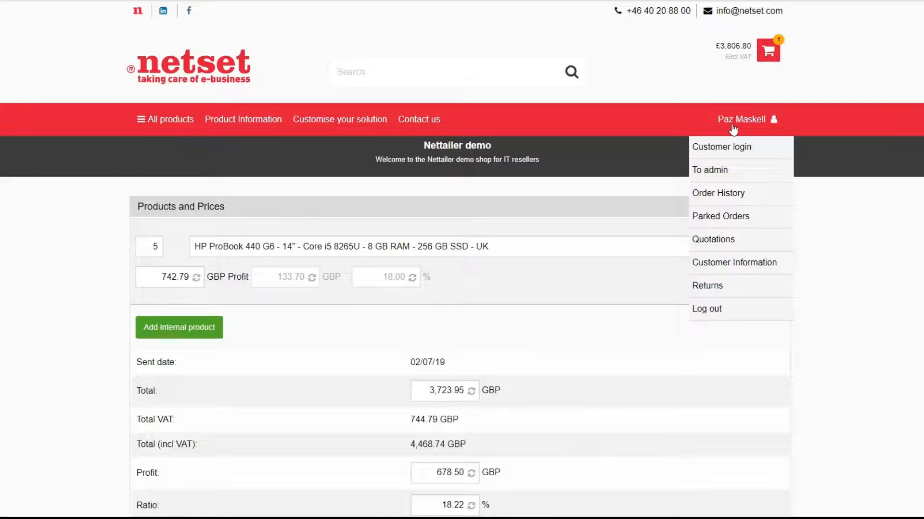
Step: Open the New Quote entry from the customer's quotations and review its products, totals and delivery note
left_click(712, 240)
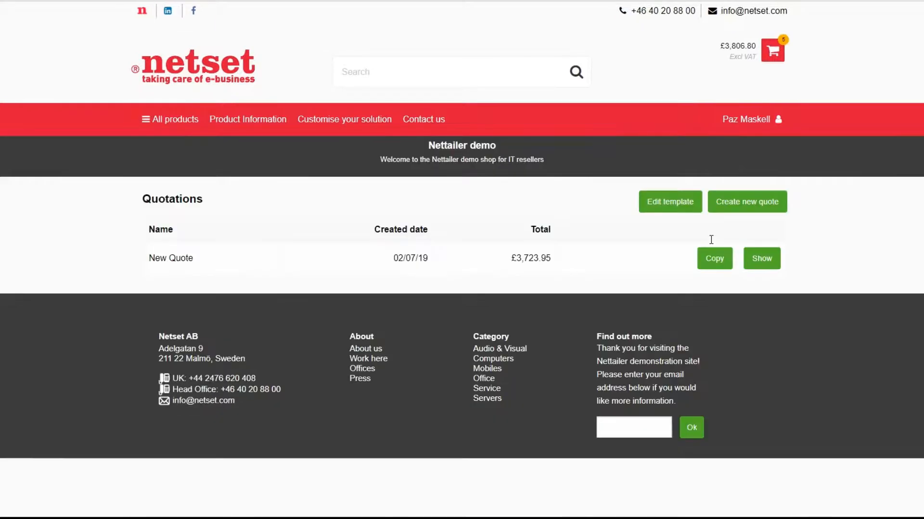
left_click(769, 266)
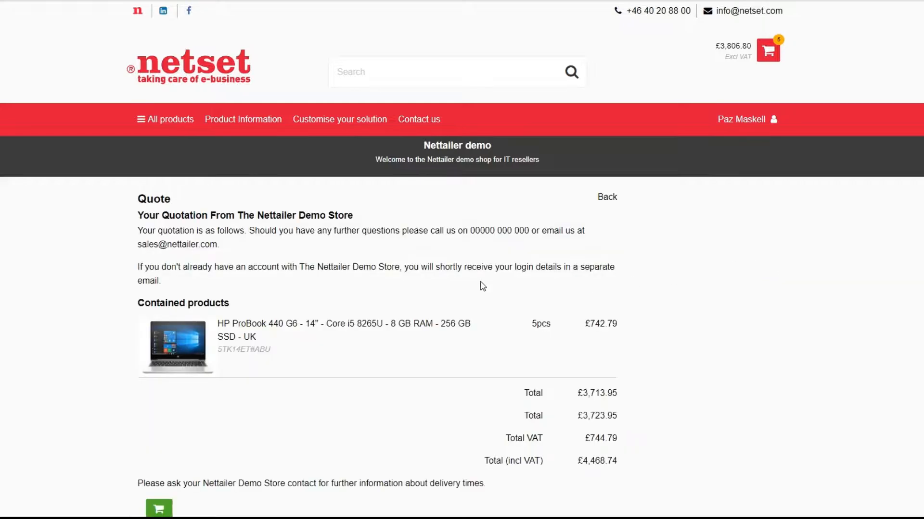
scroll(457, 286, "down", 3)
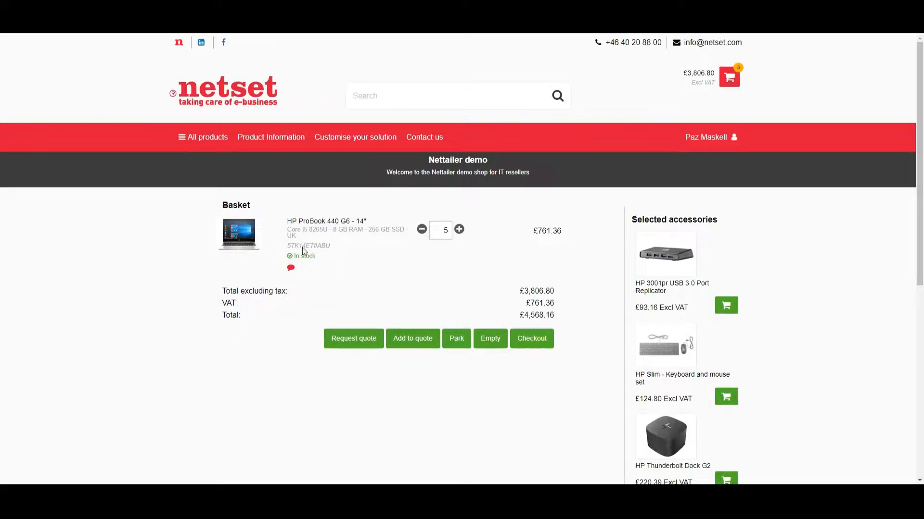
Step: Request a quote for the basket's HP ProBook 440 G6 with the comment "Quote me happy" and submit it
left_click(359, 342)
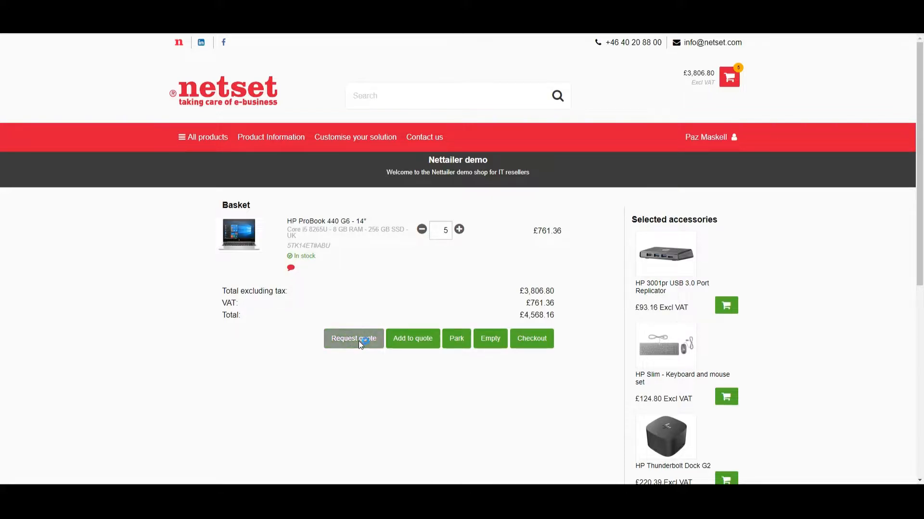
scroll(398, 350, "down", 2)
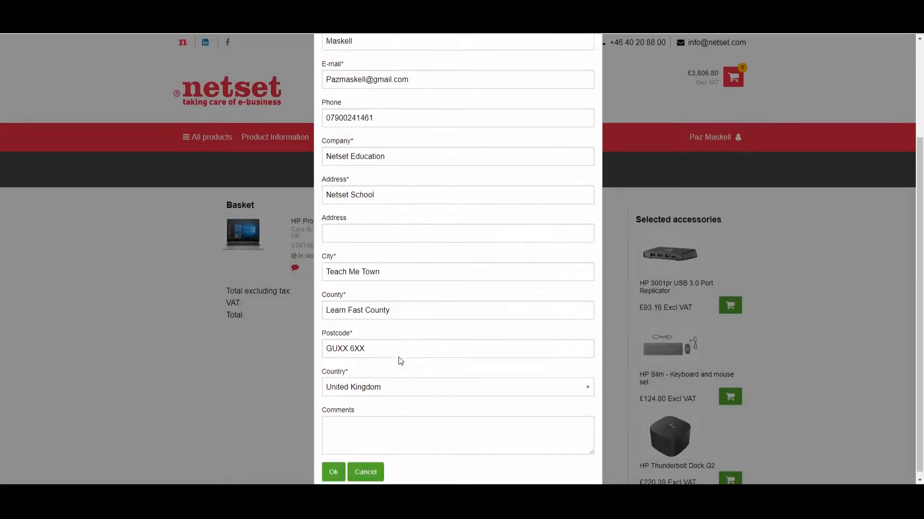
left_click(368, 423)
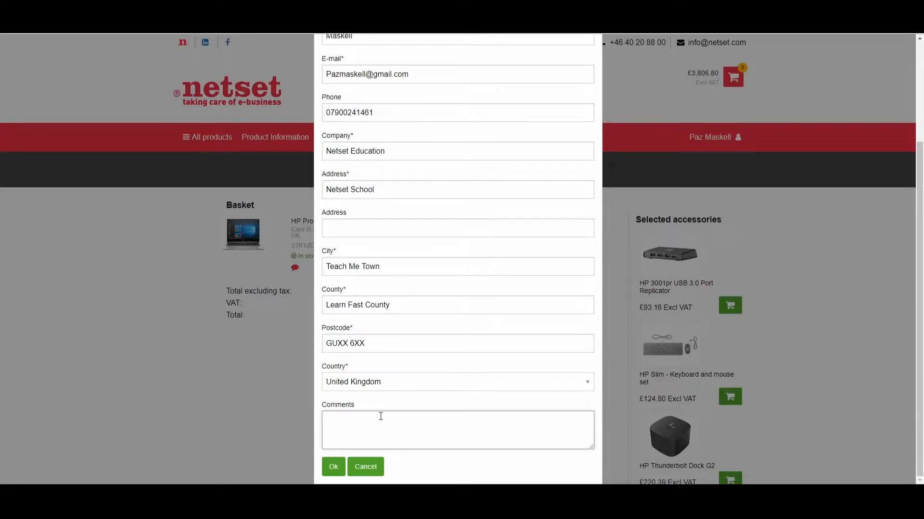
type("Quate me happy")
key("BackSpace")
type("o")
left_click(338, 466)
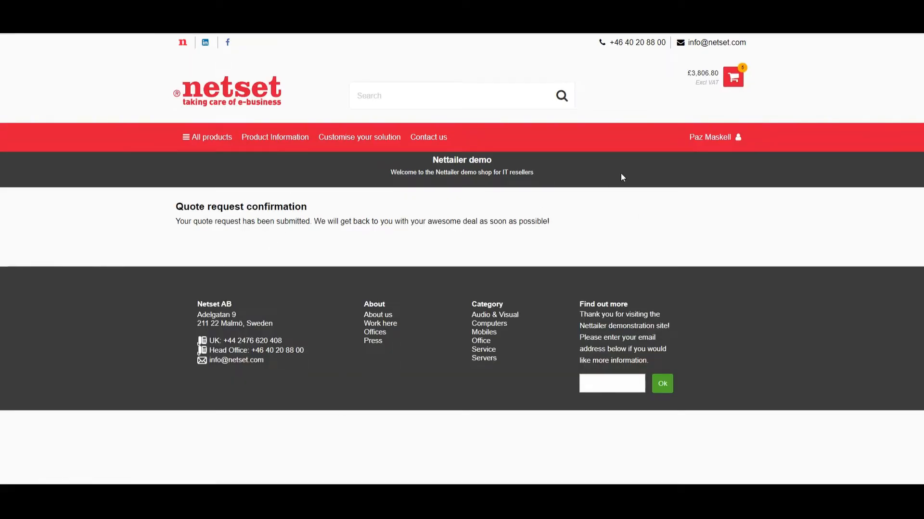
Step: Switch to the Nettailer admin and list the submitted quote requests
left_click(704, 139)
left_click(676, 182)
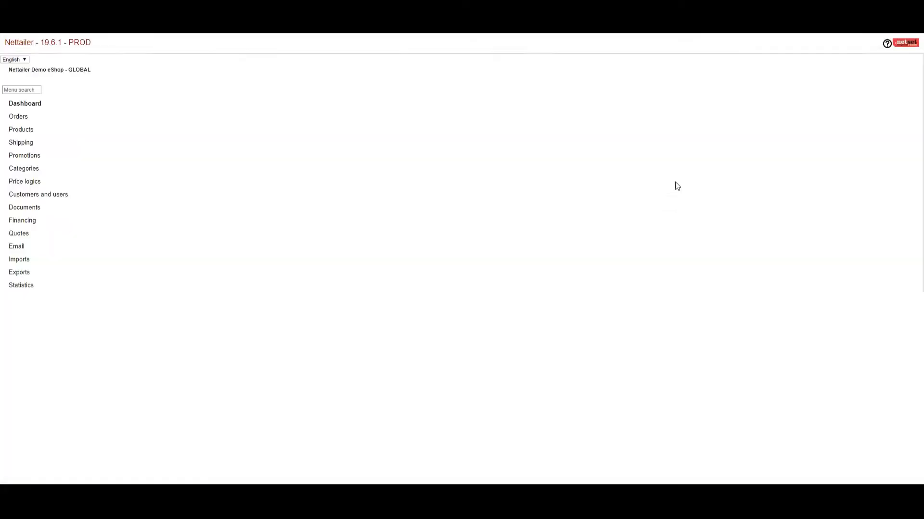
left_click(20, 234)
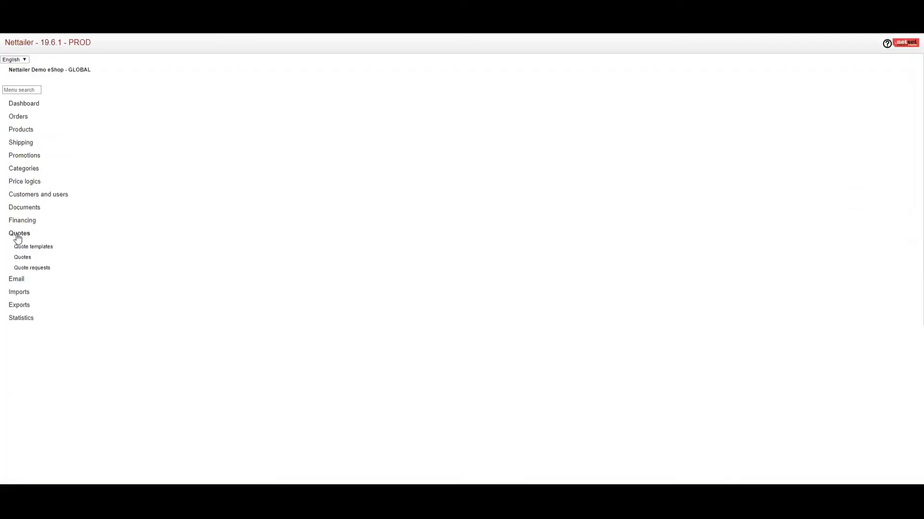
left_click(26, 268)
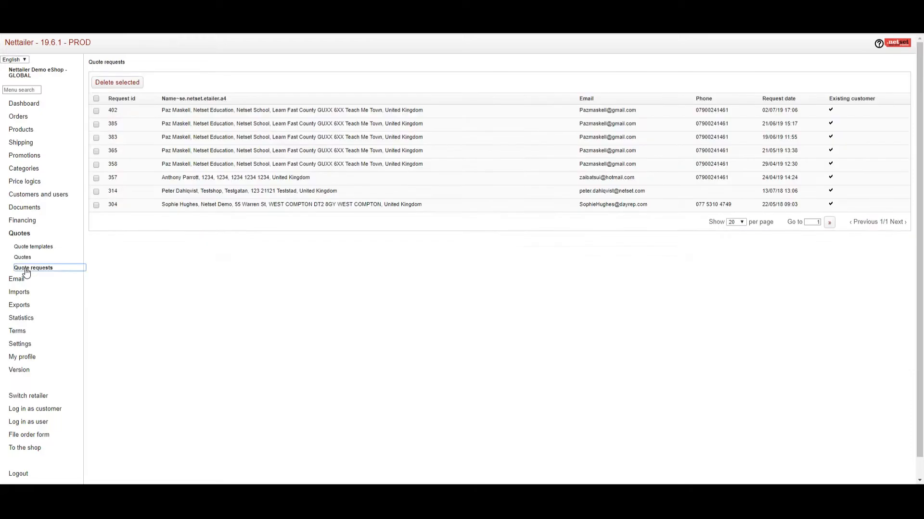
Step: Open the newest quote request, dated 02/07/19, and create a quote from it while logging in as the customer
left_click(269, 114)
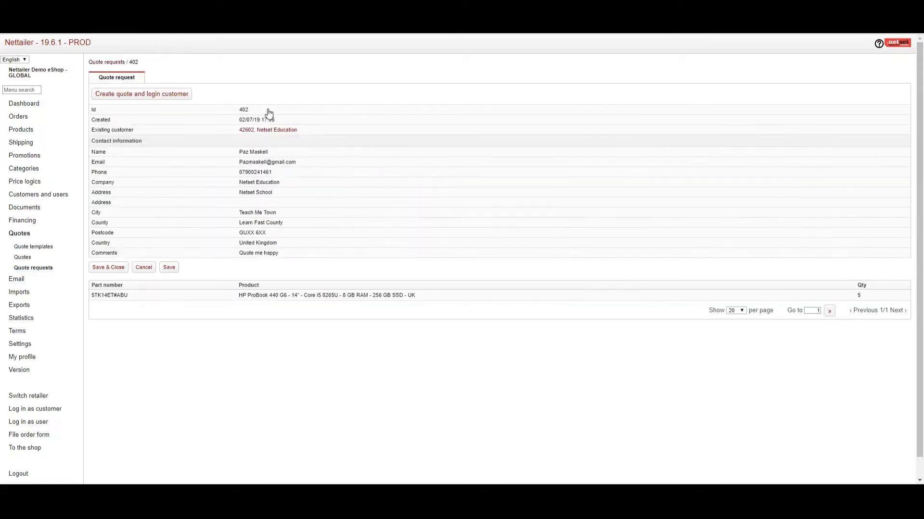
left_click(128, 99)
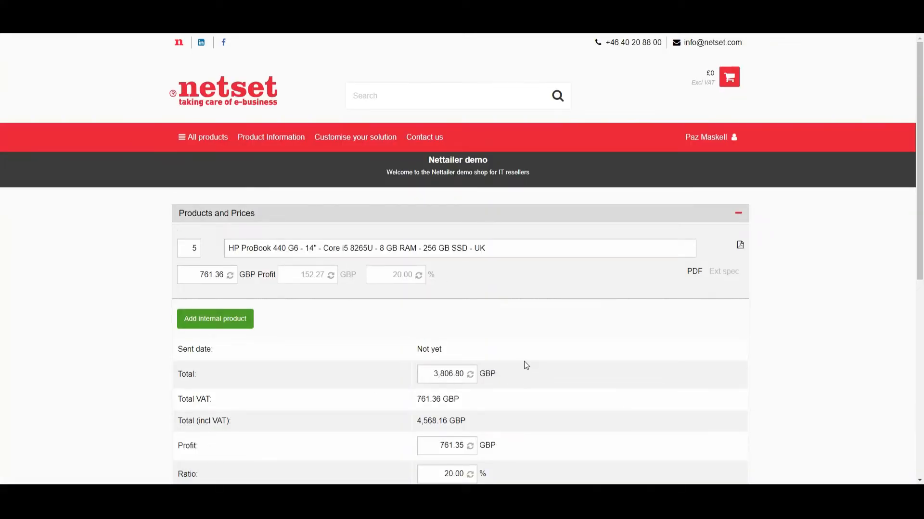
scroll(525, 365, "down", 1)
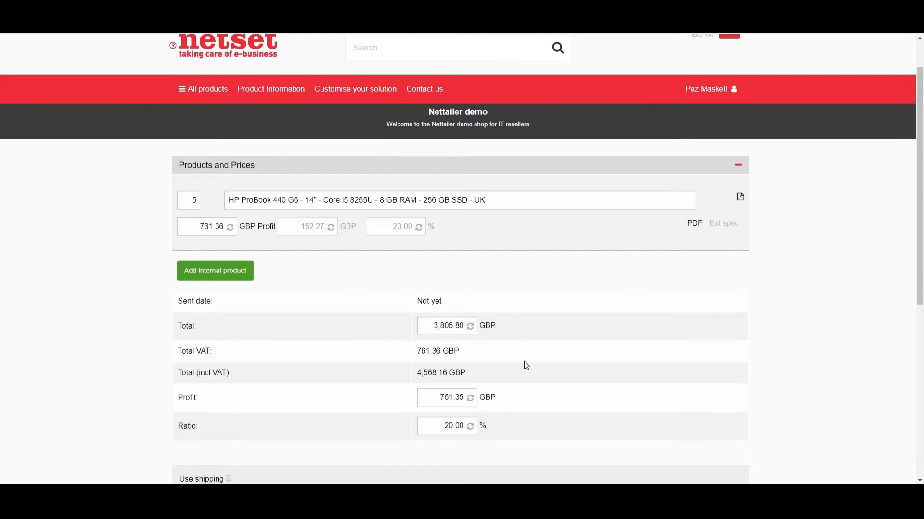